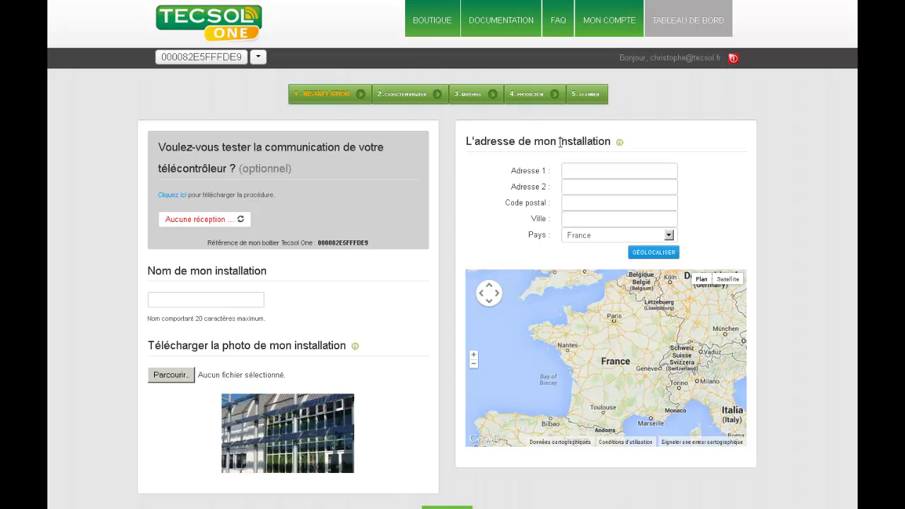
# Name the installation "tecsol" and enter its street address in the first address line
pyautogui.click(171, 302)
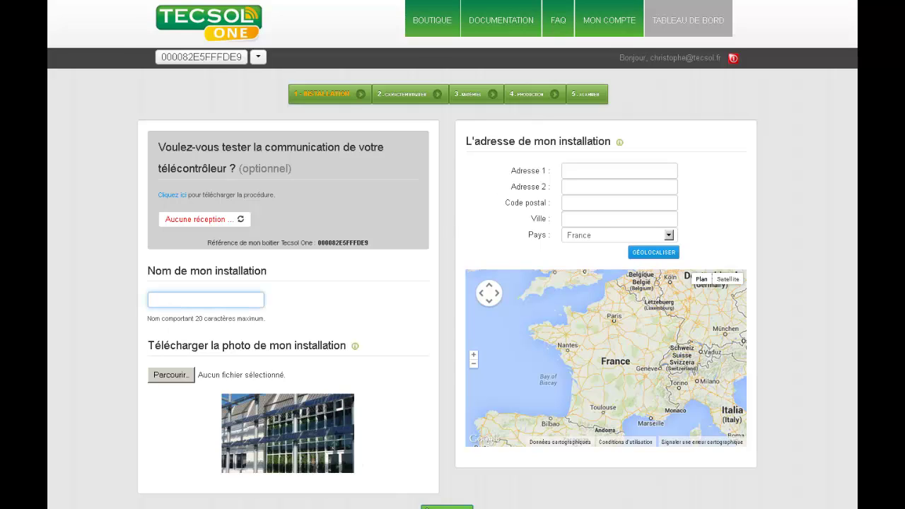
pyautogui.write('tecsol')
pyautogui.click(585, 174)
pyautogui.write('10')
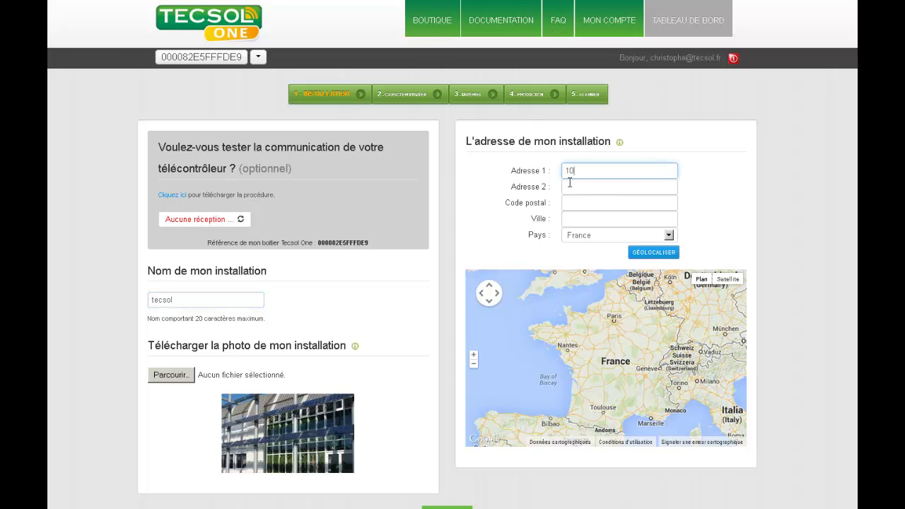
pyautogui.write('5 avenue alfred kastler')
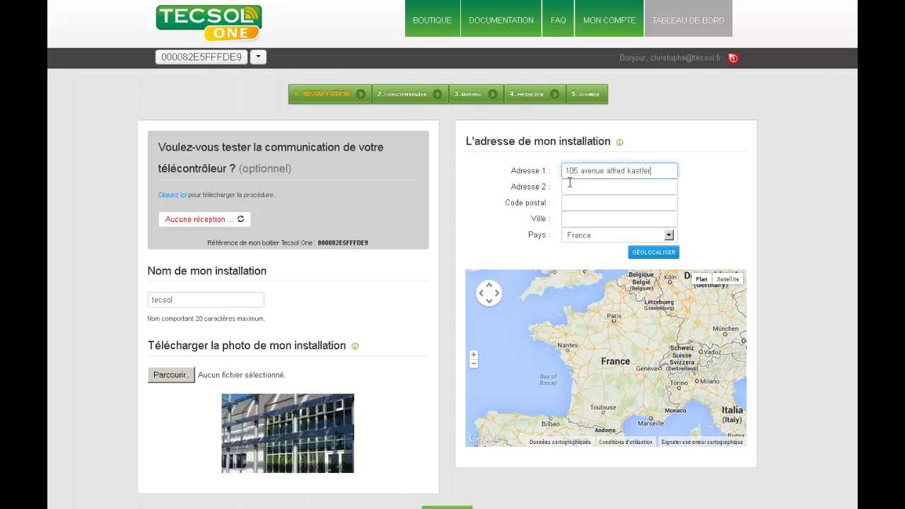
# Complete the installation address with its postal code and city, and geolocate it on the map
pyautogui.click(583, 206)
pyautogui.write('66000')
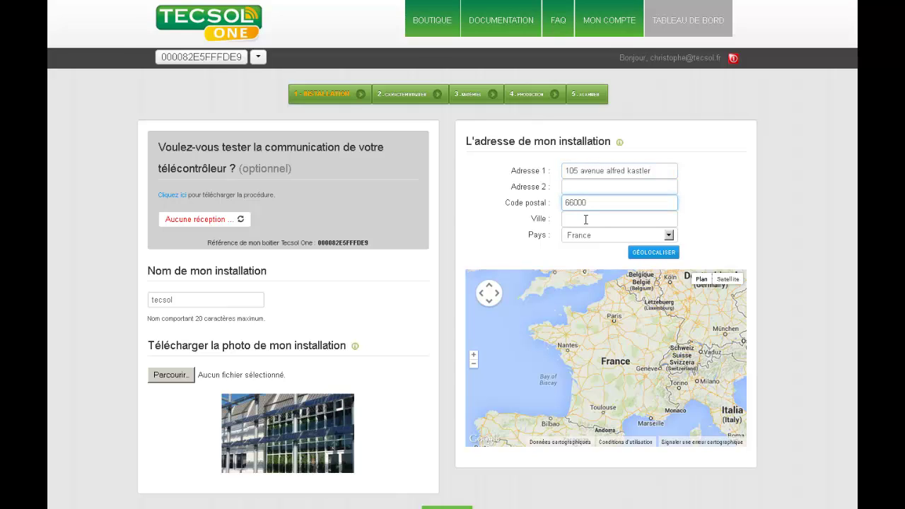
pyautogui.click(586, 219)
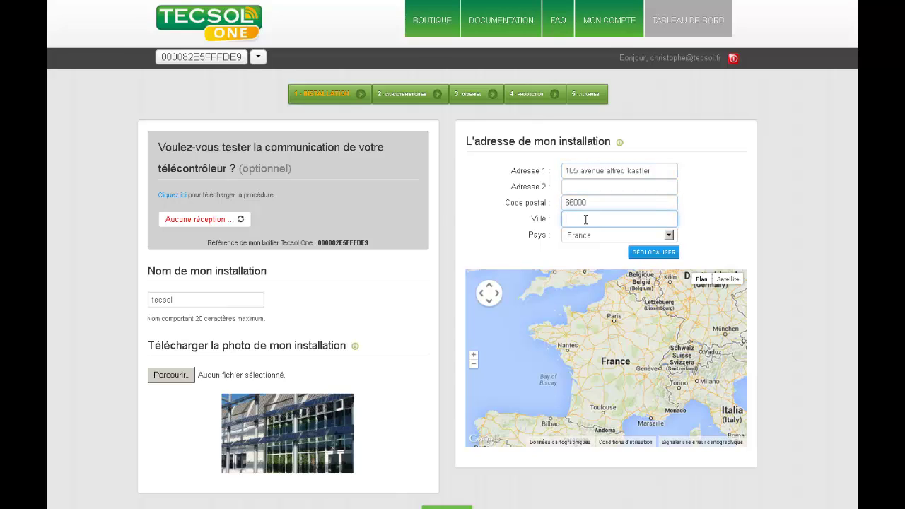
pyautogui.write('perpignan')
pyautogui.click(651, 253)
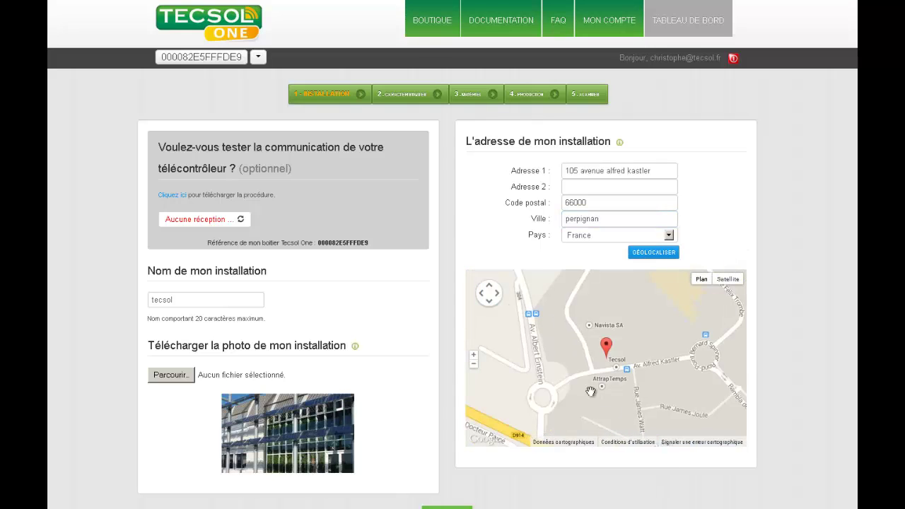
# Switch the map to satellite imagery and reposition the location marker on the installation's building at close range
pyautogui.click(730, 283)
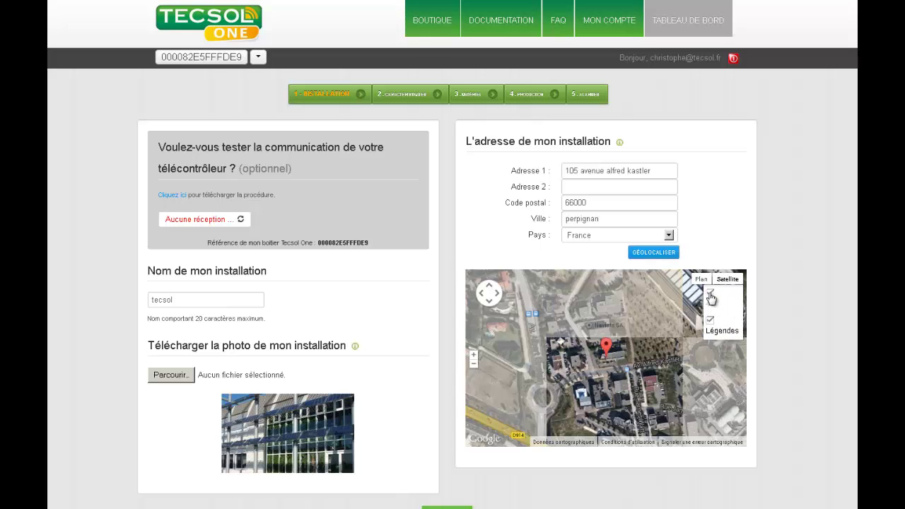
pyautogui.click(474, 355)
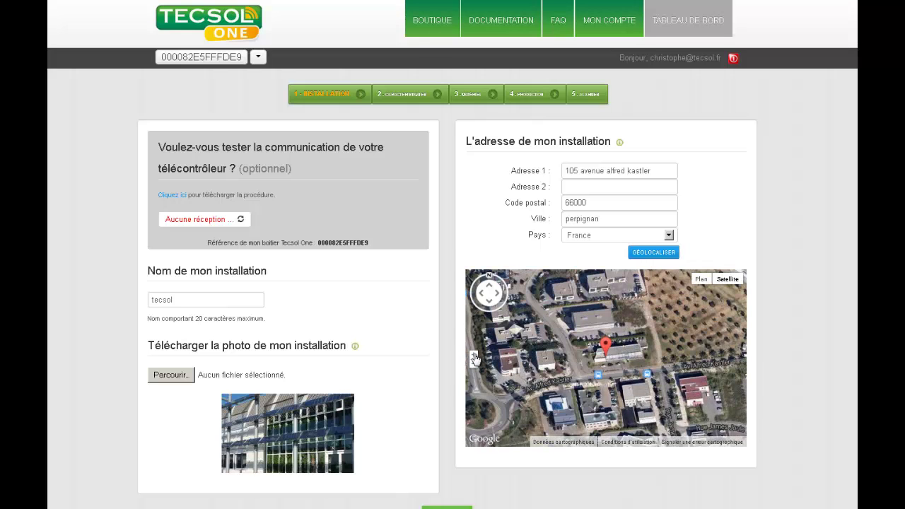
pyautogui.click(473, 356)
pyautogui.click(473, 358)
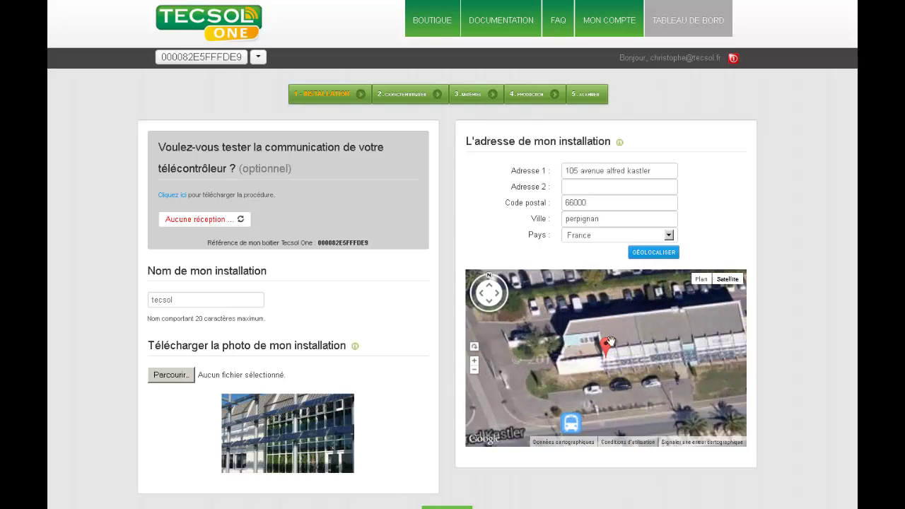
pyautogui.moveTo(606, 346); pyautogui.dragTo(657, 318)
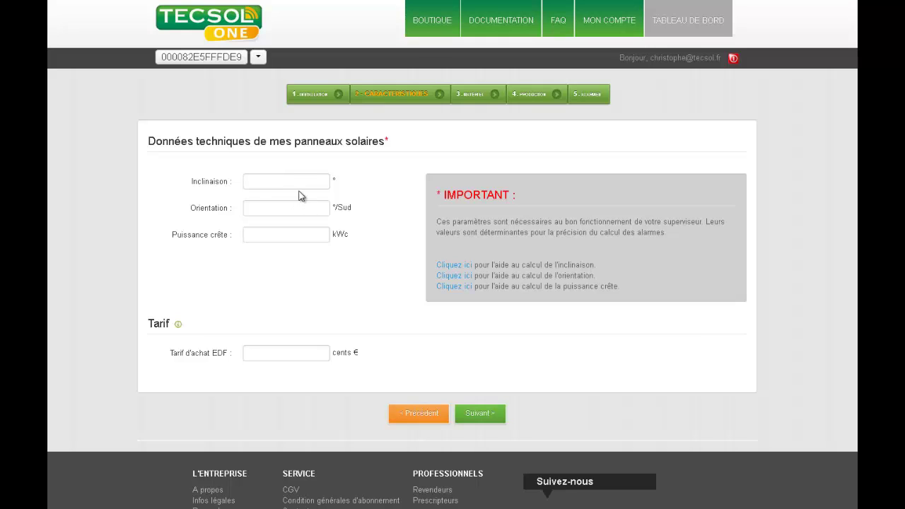
# Set the solar panels' inclination to 45°, orientation to -10°/Sud and peak power to 6.1 kWc
pyautogui.click(278, 184)
pyautogui.write('45')
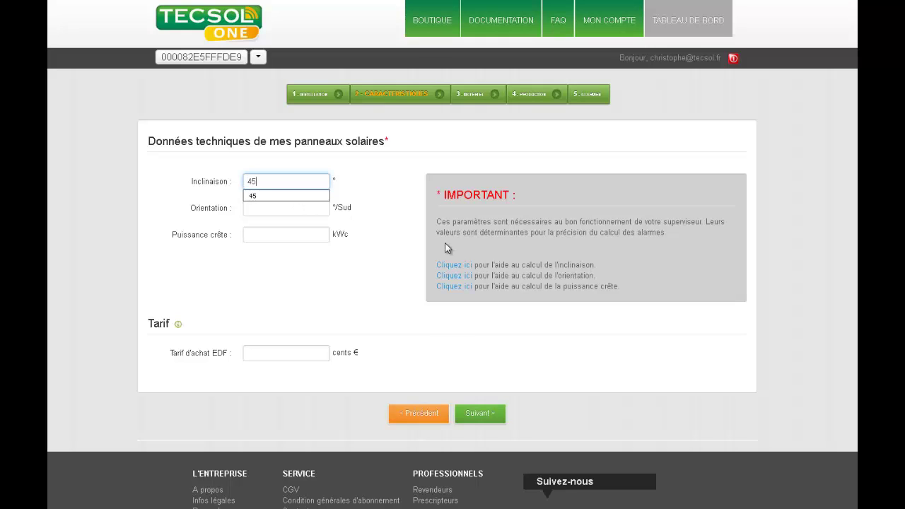
pyautogui.click(375, 232)
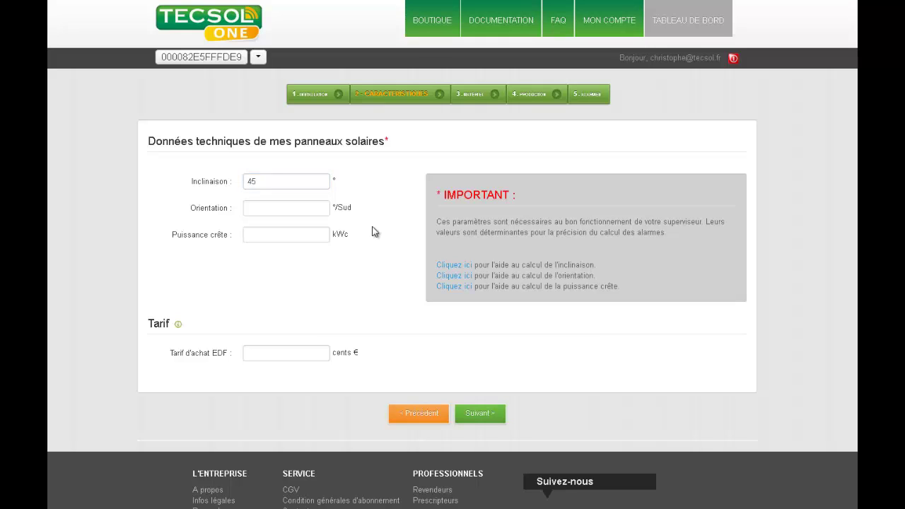
pyautogui.click(294, 209)
pyautogui.write('-10')
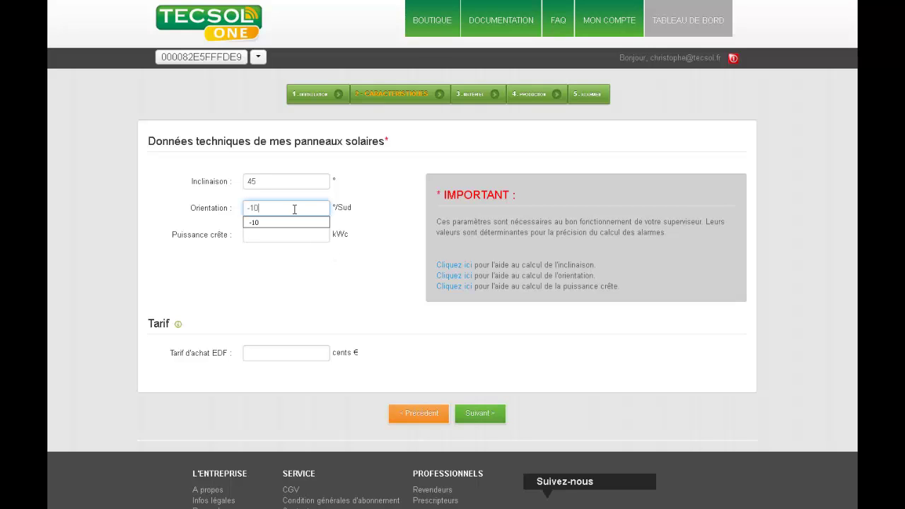
pyautogui.click(362, 303)
pyautogui.click(280, 237)
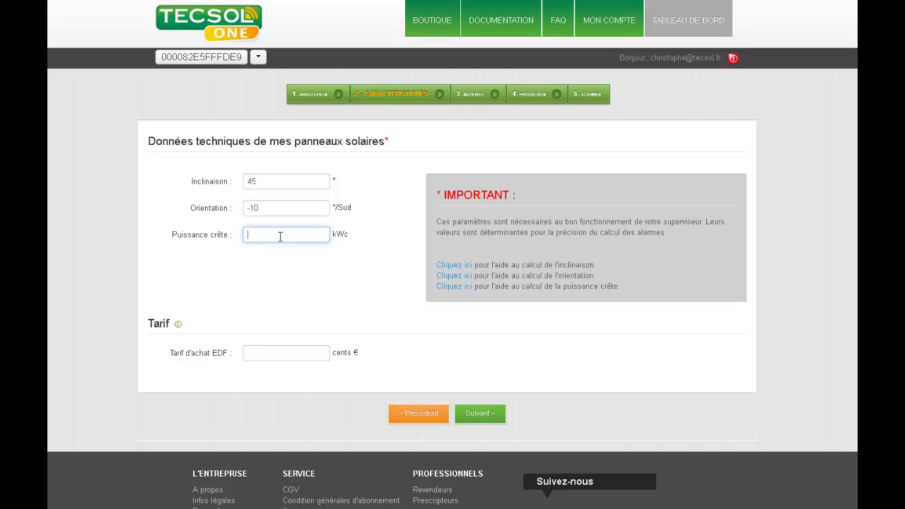
pyautogui.write('6.1')
pyautogui.click(301, 271)
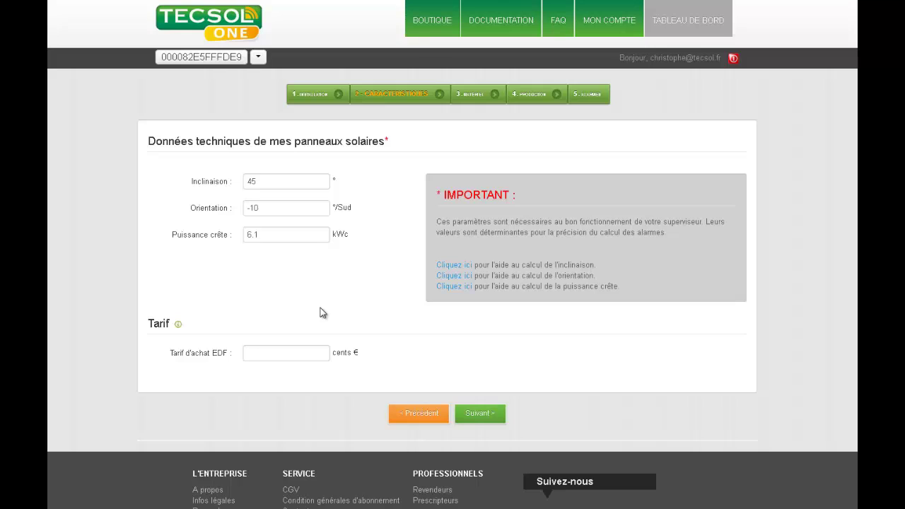
# Set the EDF purchase tariff to 60 cents € and proceed to the equipment stage
pyautogui.click(301, 354)
pyautogui.write('60')
pyautogui.click(432, 365)
pyautogui.click(474, 416)
pyautogui.click(480, 415)
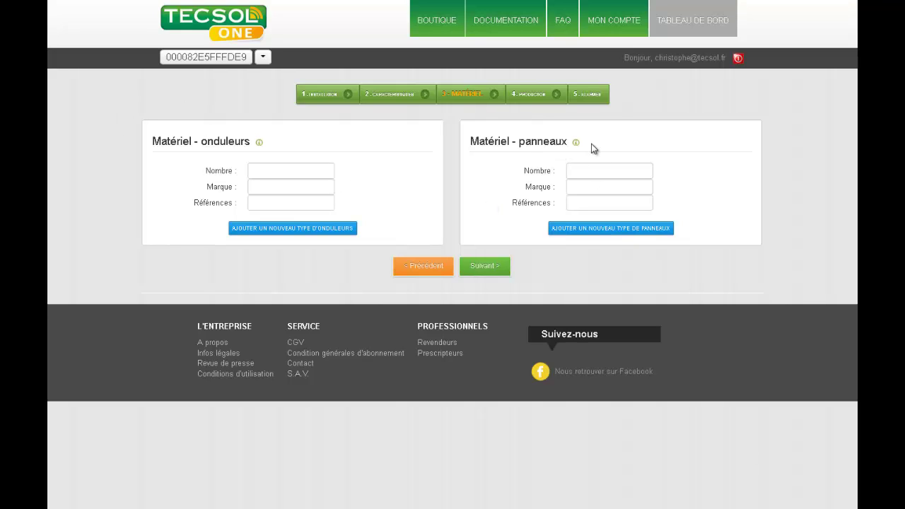
# Fill in the inverter details with quantity 2, brand "test" and reference "test"
pyautogui.click(267, 167)
pyautogui.write('2')
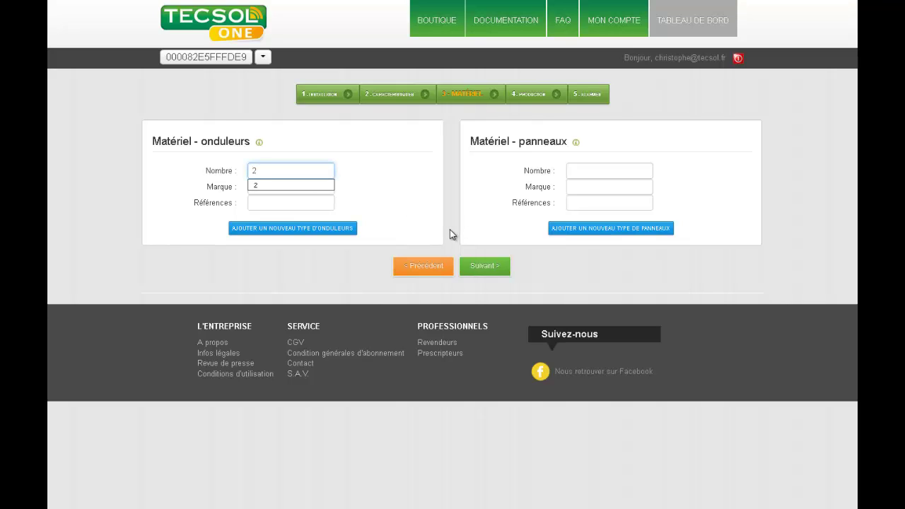
pyautogui.click(280, 186)
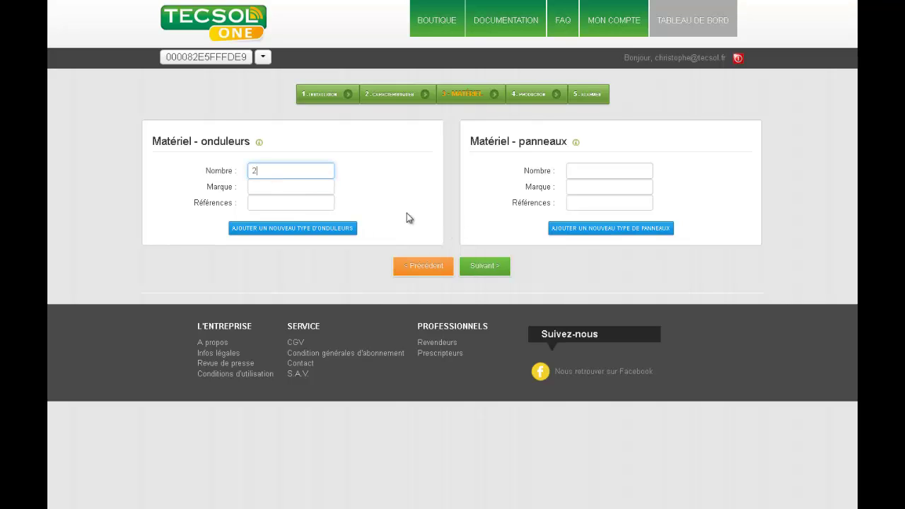
pyautogui.click(276, 187)
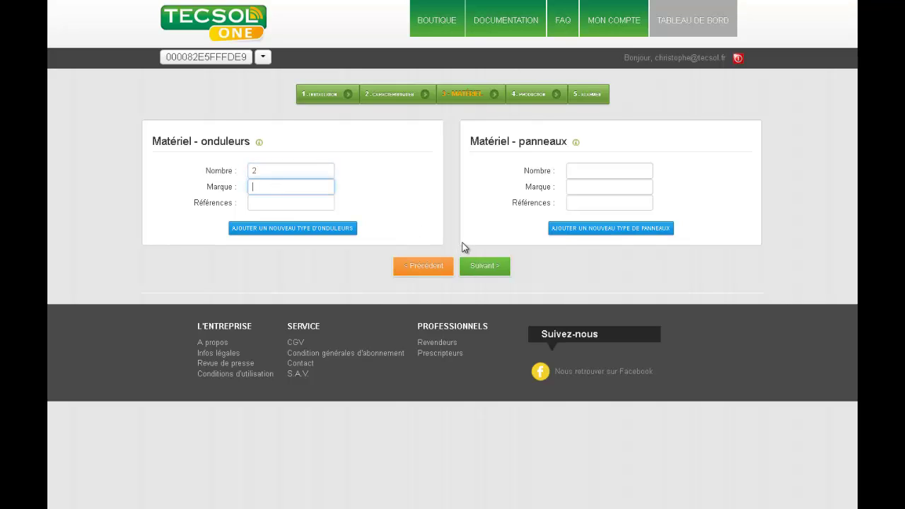
pyautogui.write('tes')
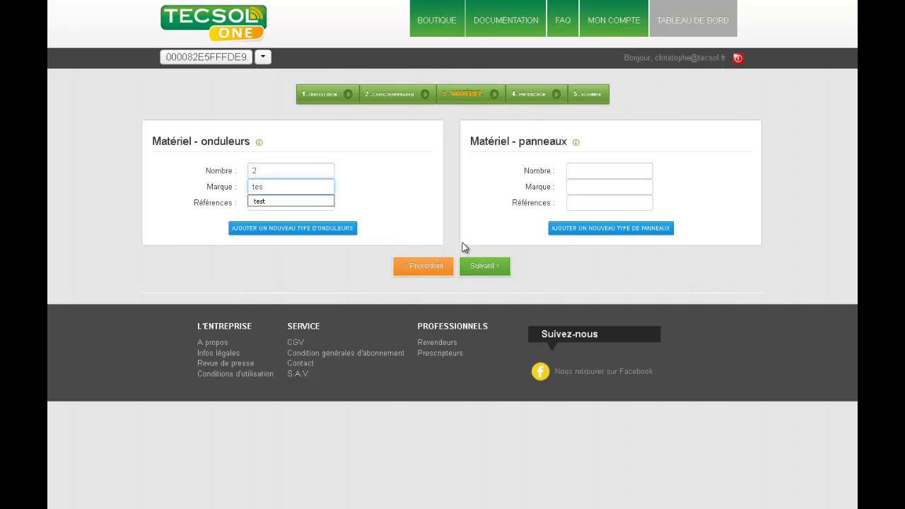
pyautogui.write('t')
pyautogui.click(298, 204)
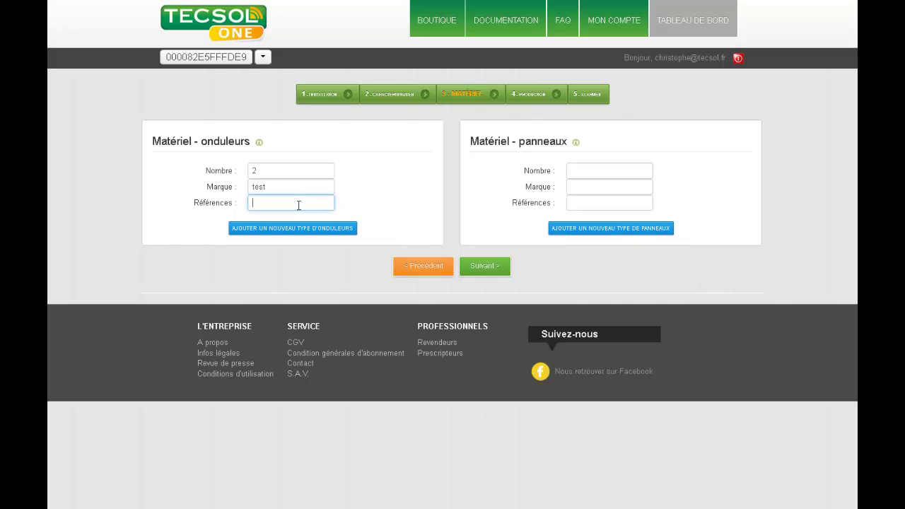
pyautogui.write('t')
pyautogui.click(319, 217)
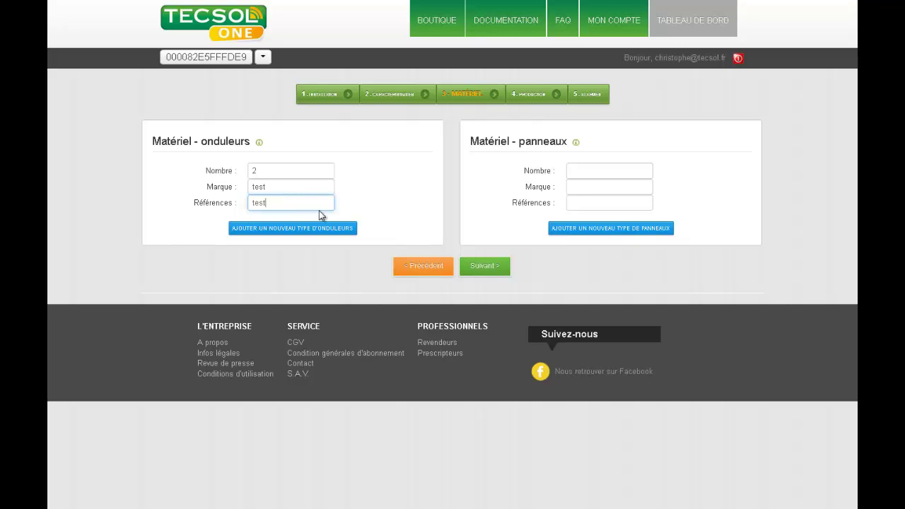
# Fill in the panel details with quantity 30, brand "test" and reference "test", and proceed to the production stage
pyautogui.click(606, 175)
pyautogui.write('30')
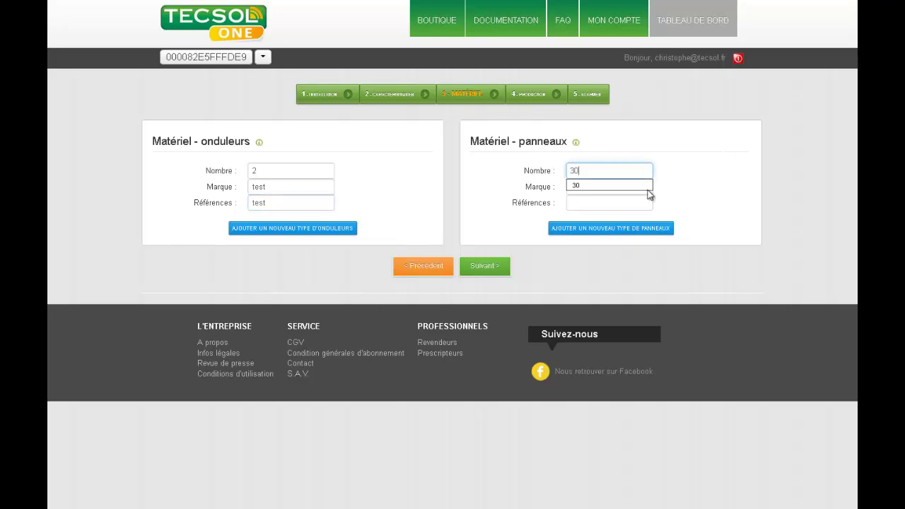
pyautogui.click(639, 185)
pyautogui.click(602, 187)
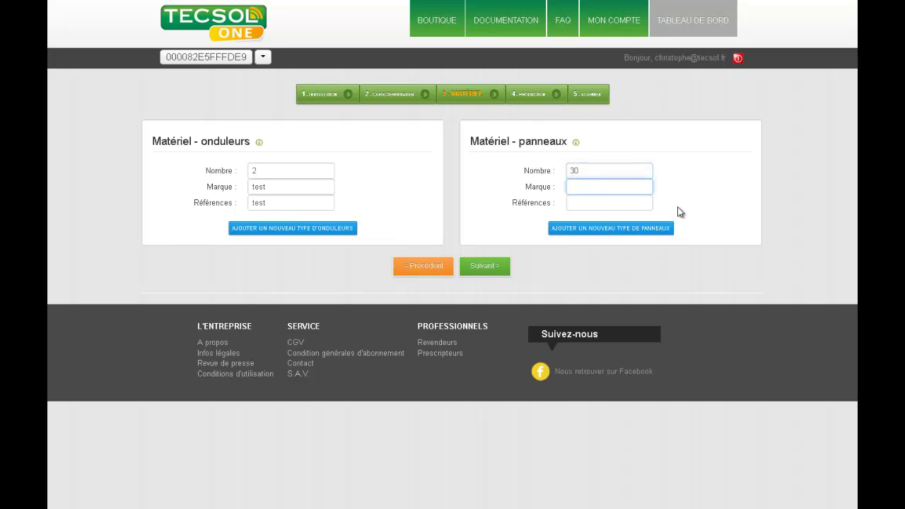
pyautogui.write('t')
pyautogui.click(602, 200)
pyautogui.click(593, 205)
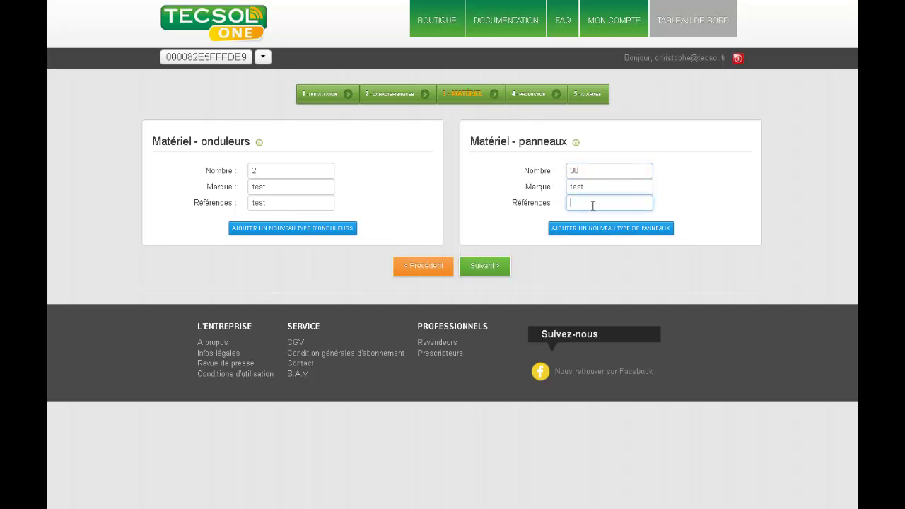
pyautogui.write('t')
pyautogui.click(594, 216)
pyautogui.click(486, 269)
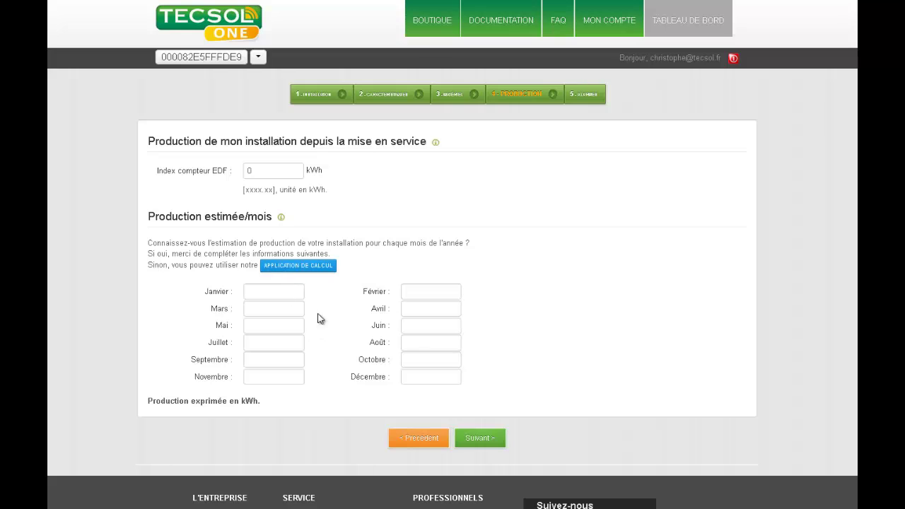
# Fill the monthly production estimates with the calculation application's theoretical values and proceed to the alarms stage
pyautogui.click(297, 268)
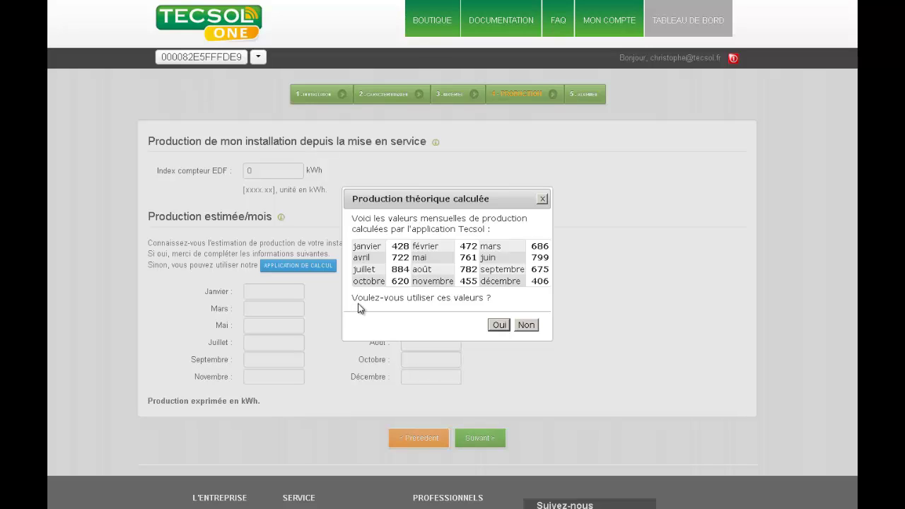
pyautogui.click(499, 325)
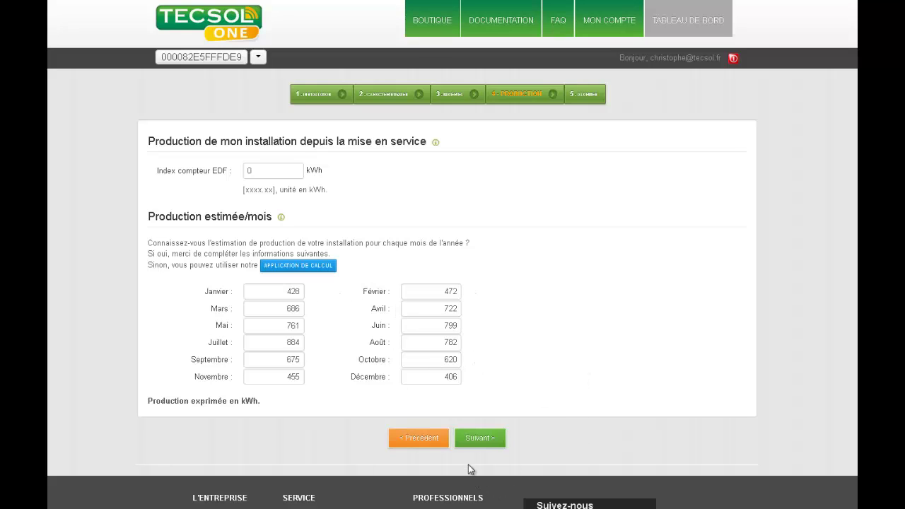
pyautogui.click(482, 441)
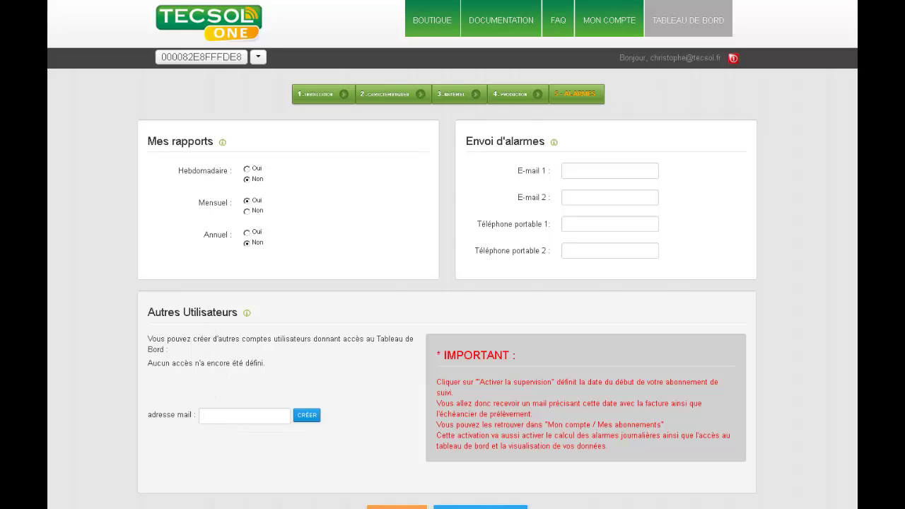
# Create an additional dashboard user with a contact's suggested e-mail address, and delete that user's access
pyautogui.write('michel')
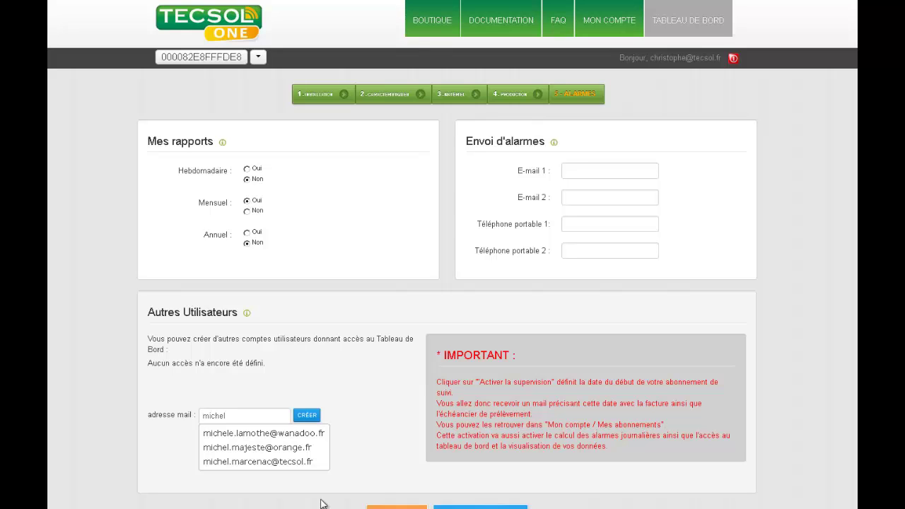
pyautogui.click(269, 461)
pyautogui.click(307, 415)
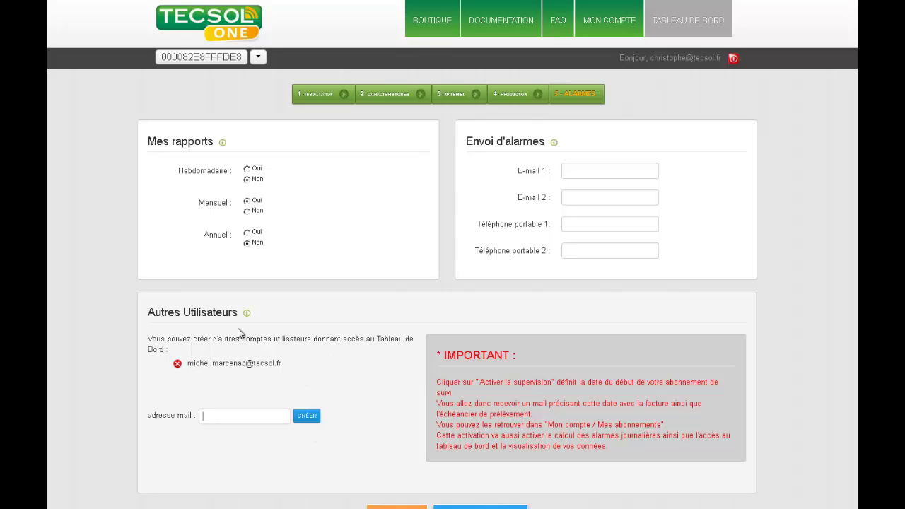
pyautogui.click(177, 364)
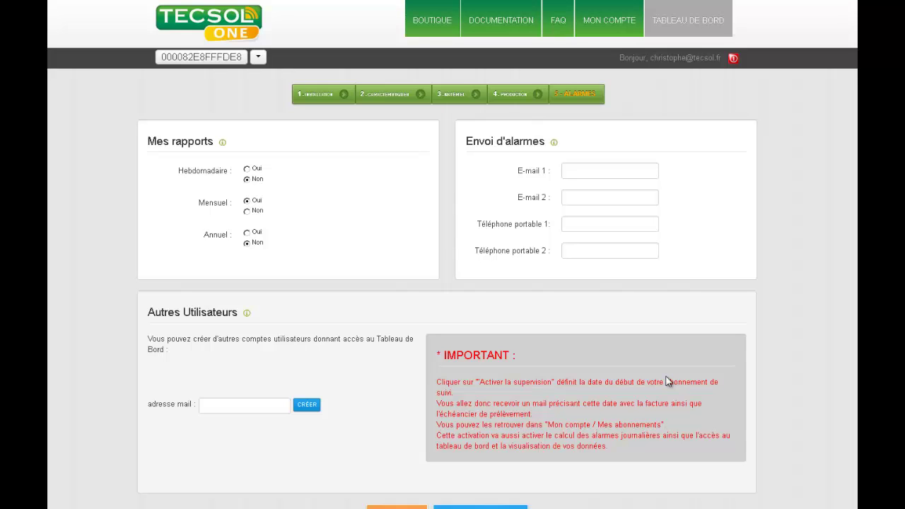
# Try to activate the supervision without any alarm e-mail or phone number, and decline to continue without alarms
pyautogui.scroll(-1, 664, 379)
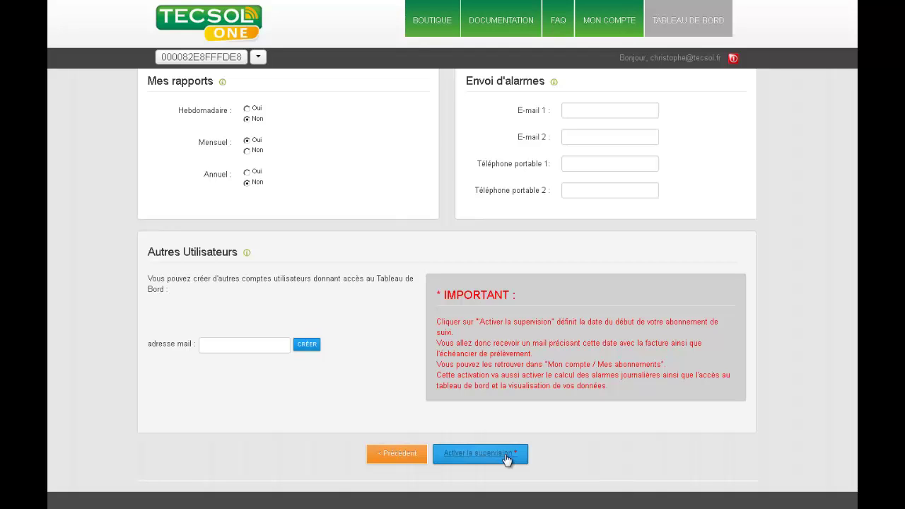
pyautogui.click(485, 458)
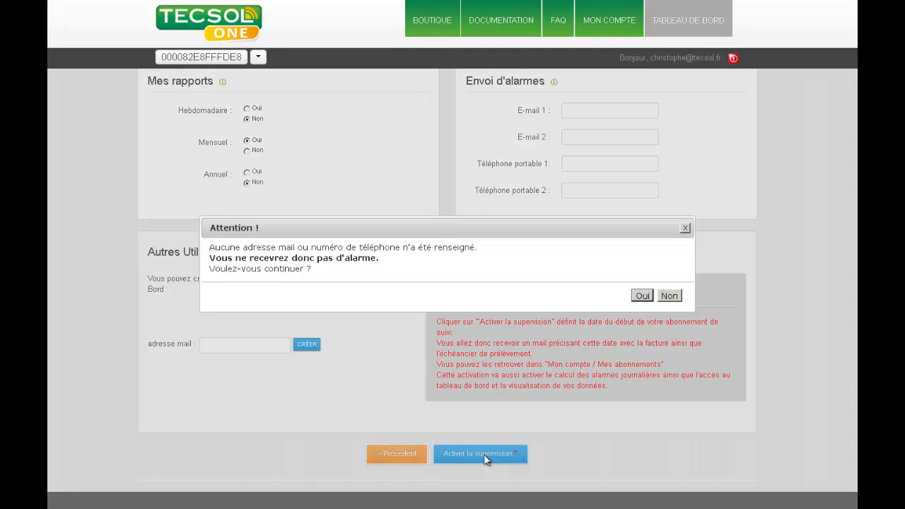
pyautogui.moveTo(507, 229); pyautogui.dragTo(513, 292)
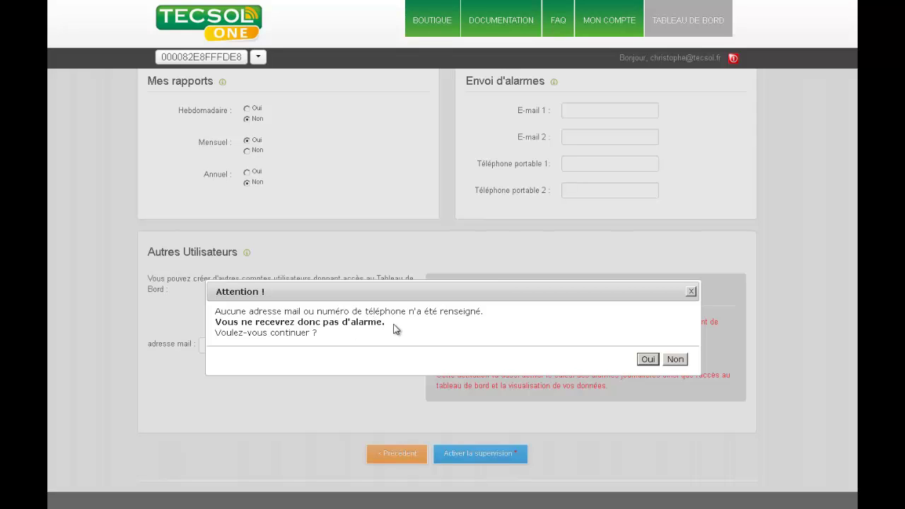
pyautogui.click(676, 362)
# Fill in the first alarm e-mail with the suggested address and activate the supervision
pyautogui.click(587, 113)
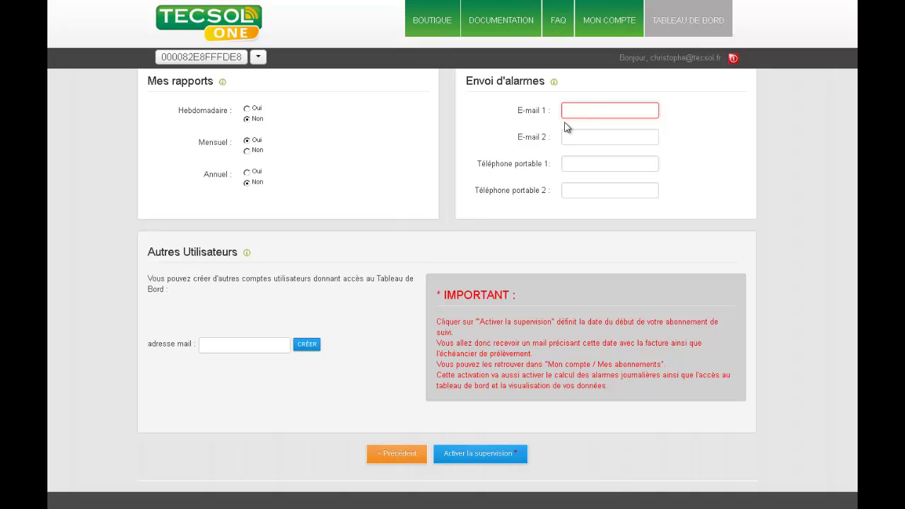
pyautogui.write('c')
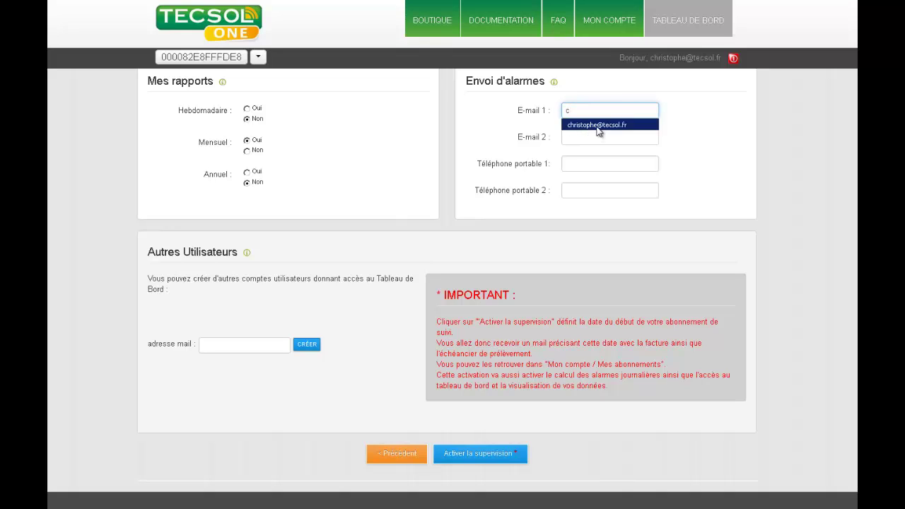
pyautogui.click(590, 126)
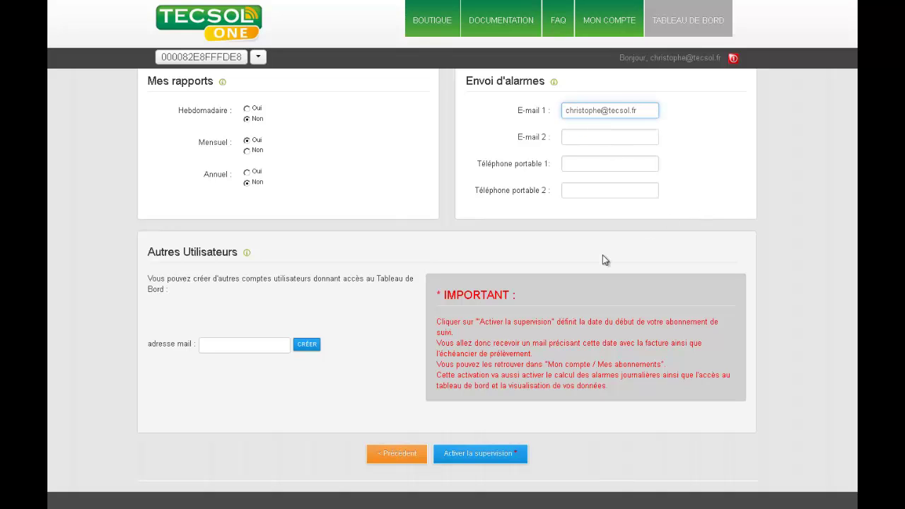
pyautogui.click(474, 460)
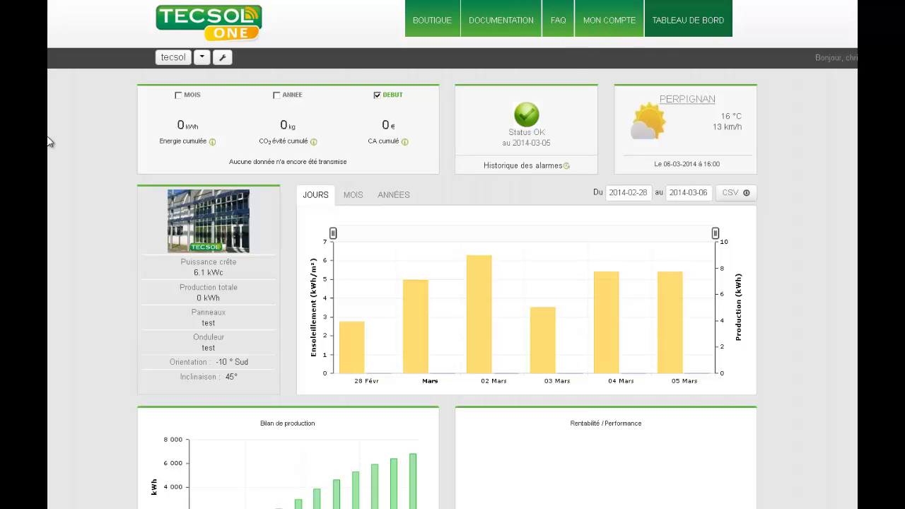
# Examine the dashboard's installation list, the production balance chart, and the daily irradiation and production values
pyautogui.click(202, 59)
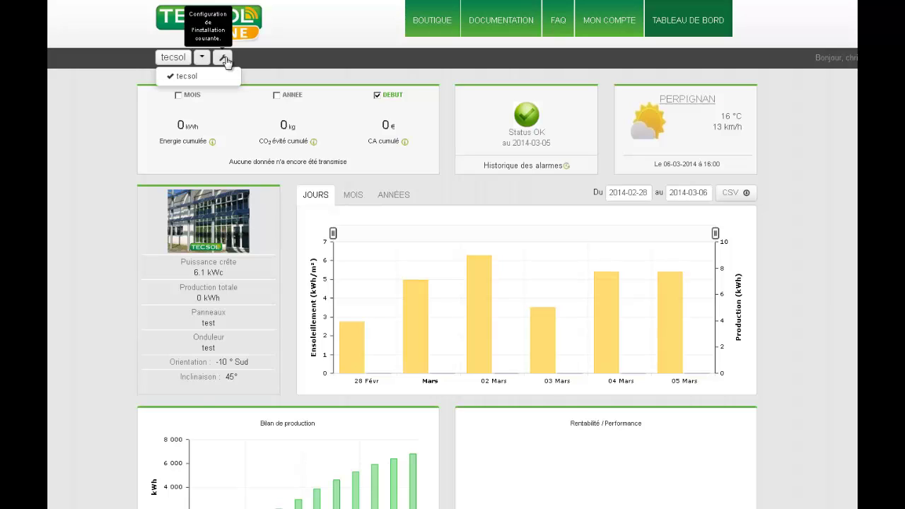
pyautogui.click(267, 64)
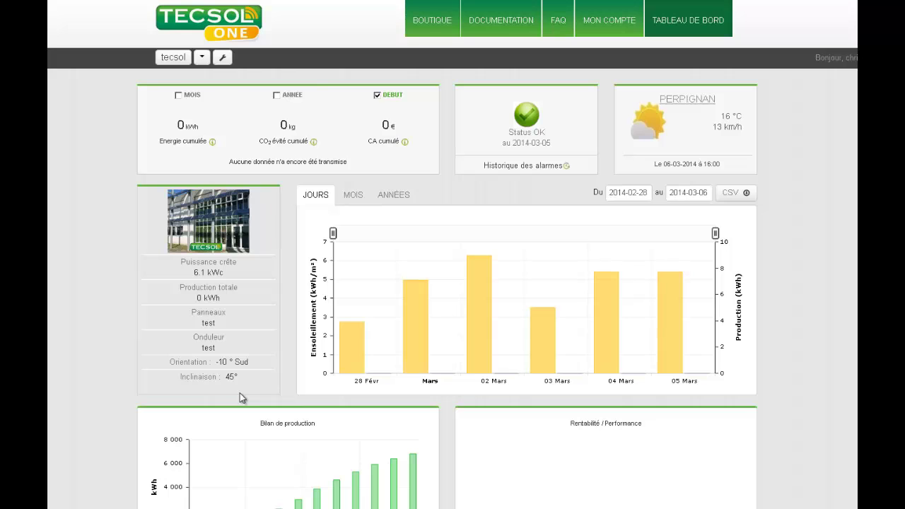
pyautogui.scroll(-1, 177, 343)
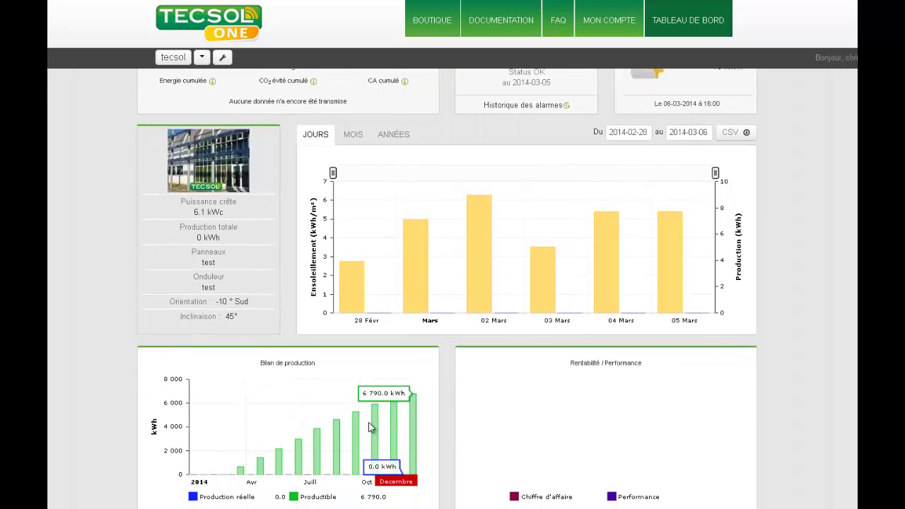
pyautogui.moveTo(259, 480)
pyautogui.scroll(1, 629, 275)
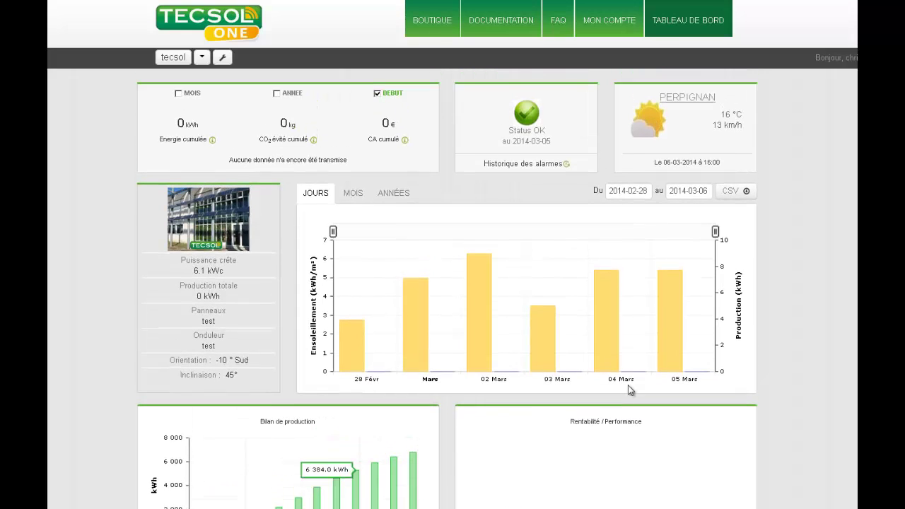
pyautogui.moveTo(705, 320)
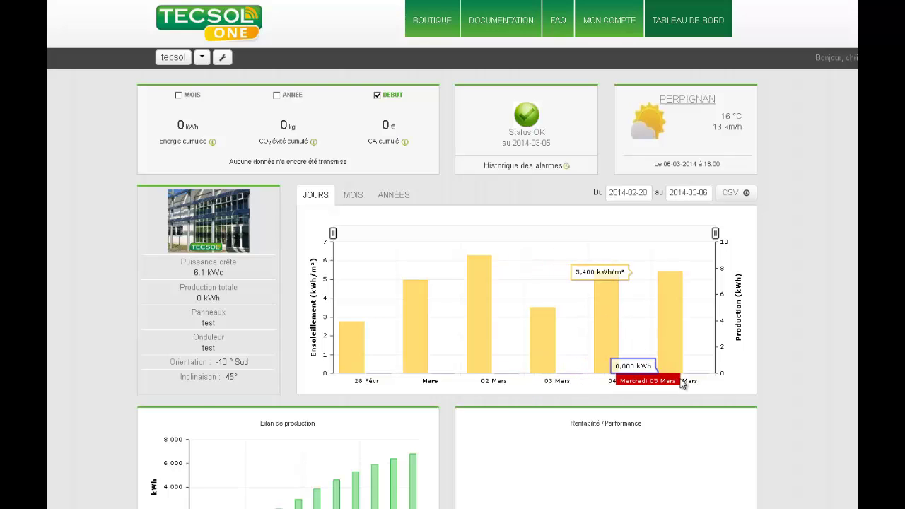
pyautogui.moveTo(693, 373)
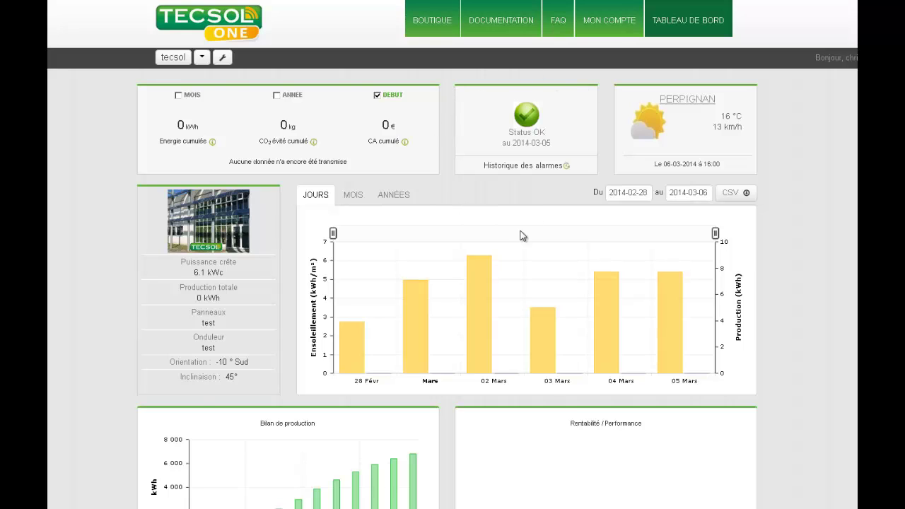
pyautogui.moveTo(466, 363)
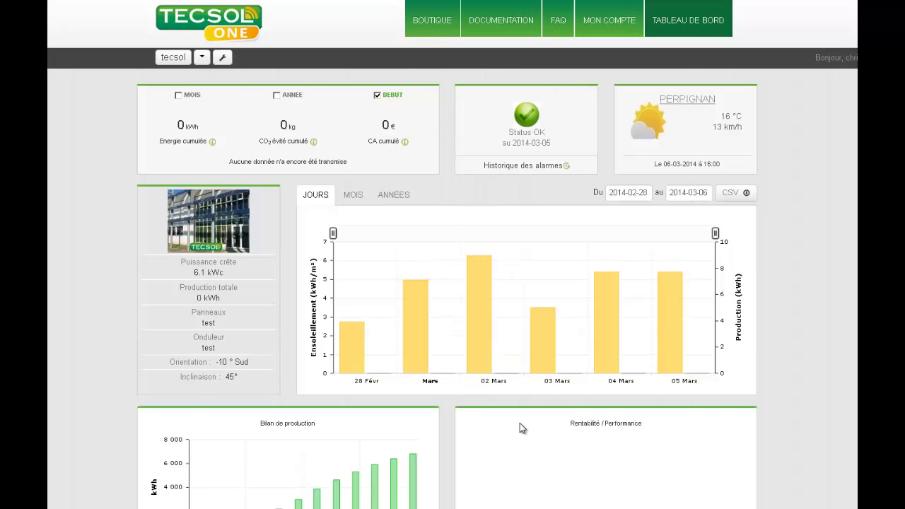